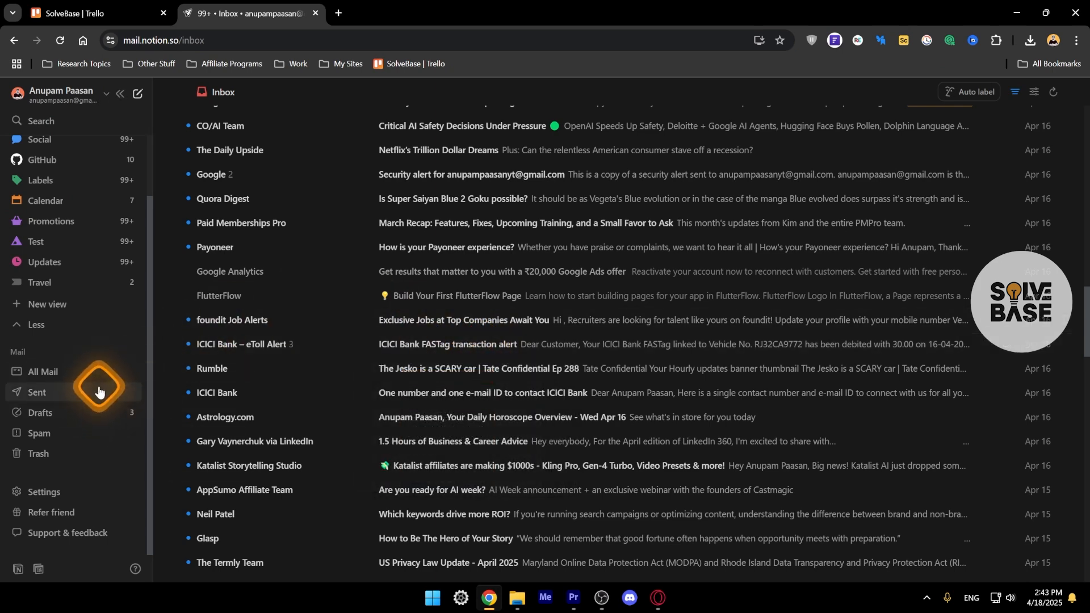
- Open the Snippets section of the mail settings
{"action": "left_click", "coordinate": [43, 492]}
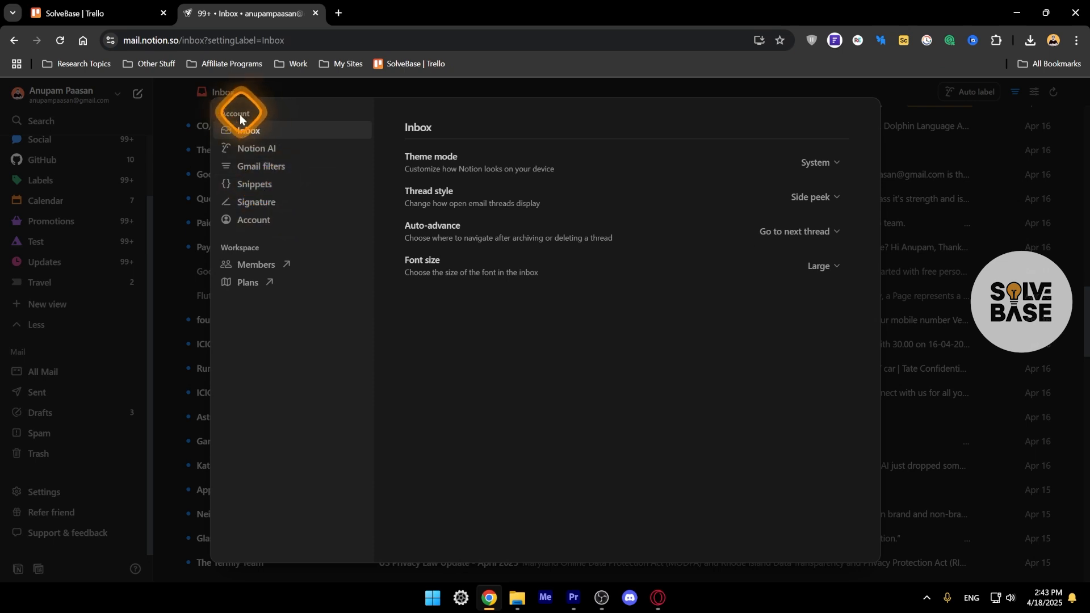
{"action": "left_click", "coordinate": [253, 184]}
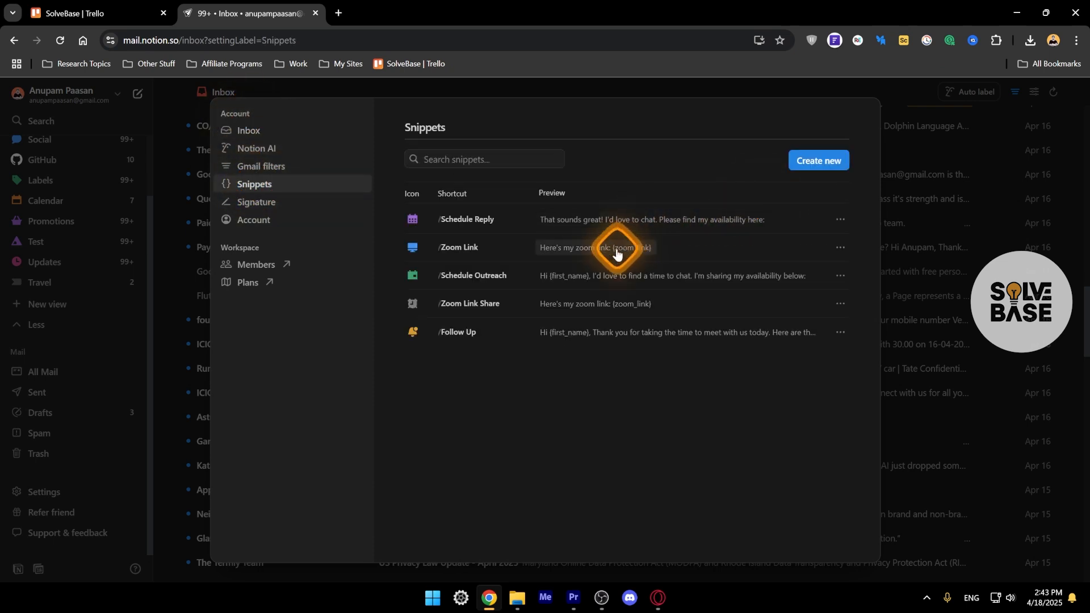
{"action": "left_click", "coordinate": [811, 162]}
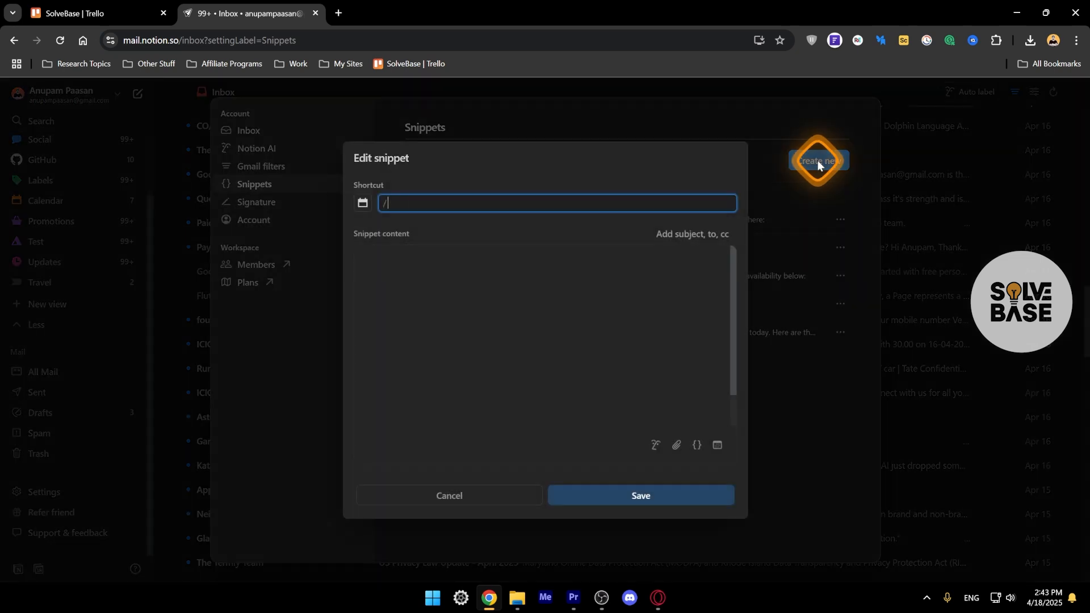
{"action": "left_click", "coordinate": [364, 204]}
{"action": "left_click", "coordinate": [386, 260]}
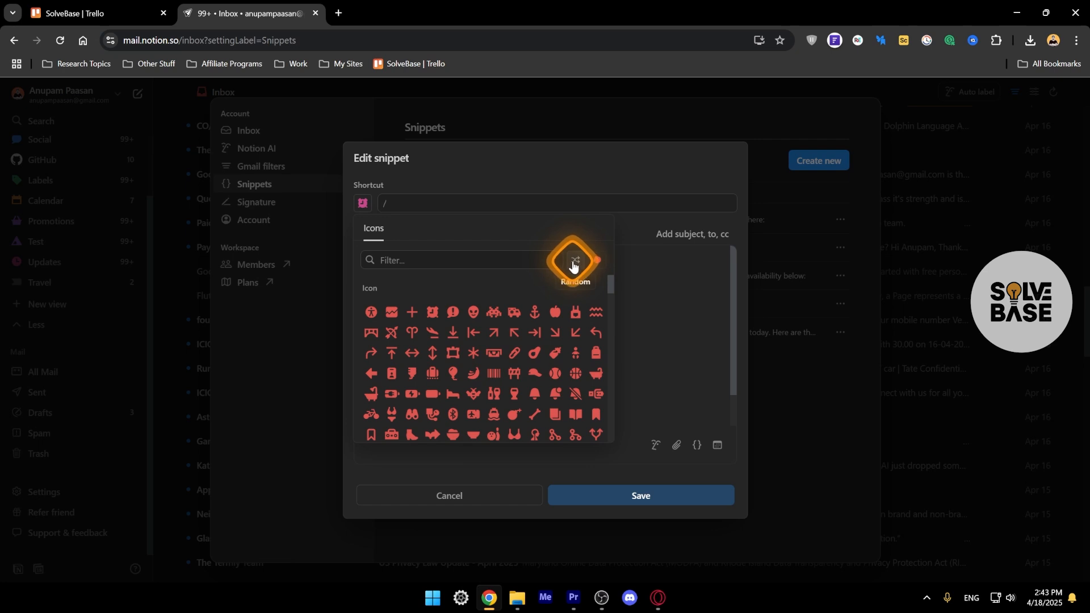
{"action": "left_click", "coordinate": [574, 264]}
{"action": "left_click", "coordinate": [385, 235]}
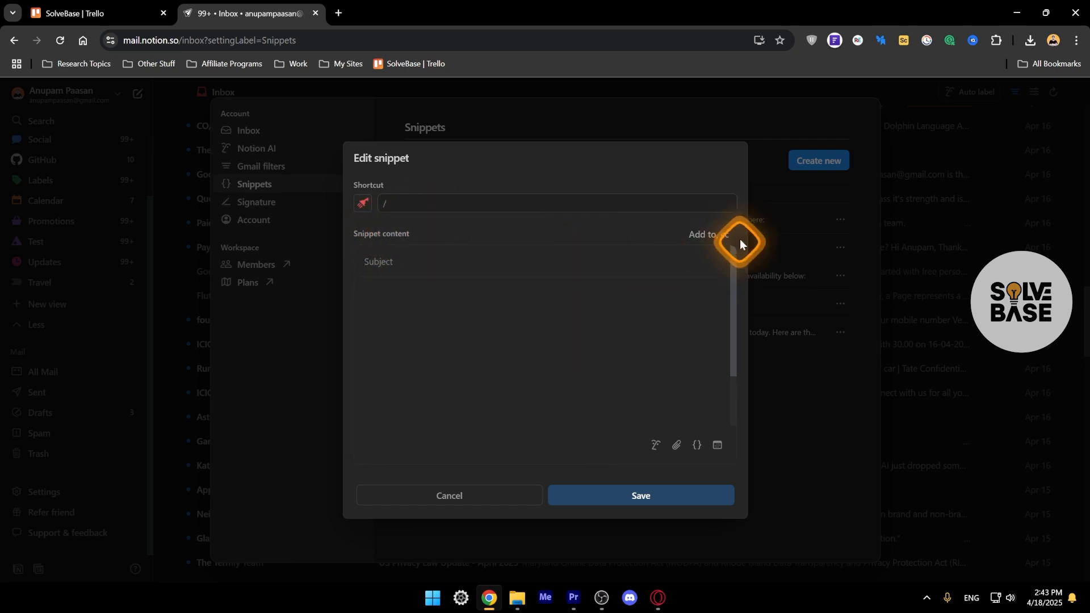
{"action": "left_click", "coordinate": [718, 237]}
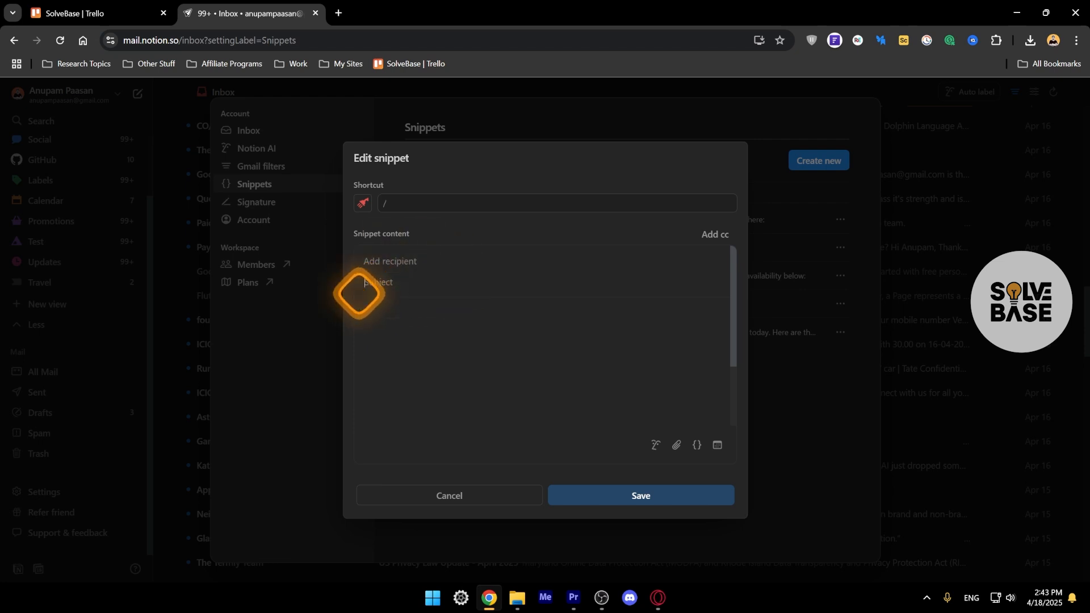
{"action": "left_click", "coordinate": [398, 325]}
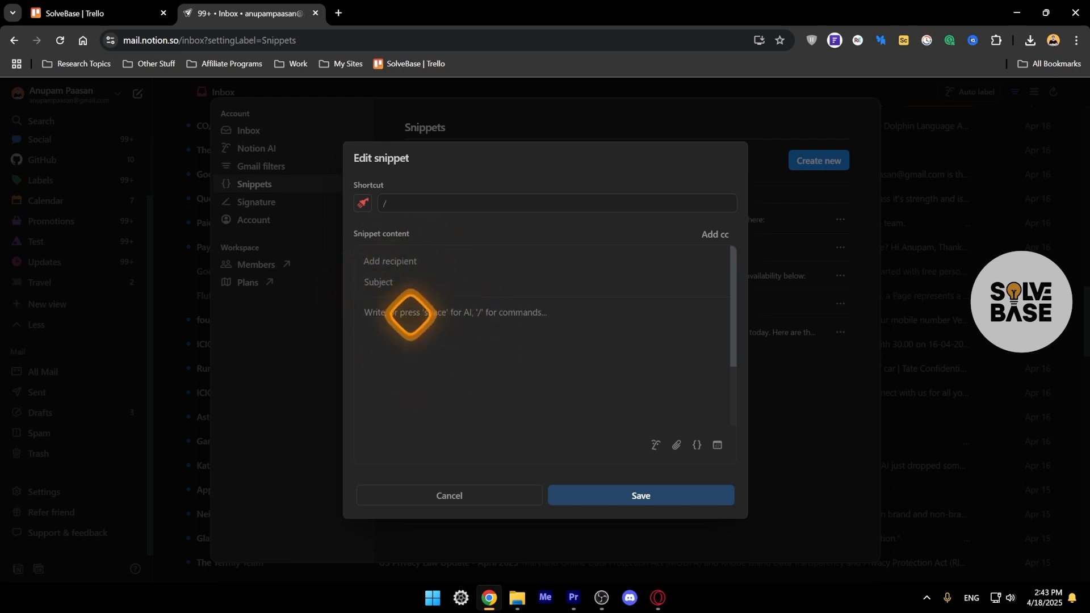
{"action": "key", "text": "Escape"}
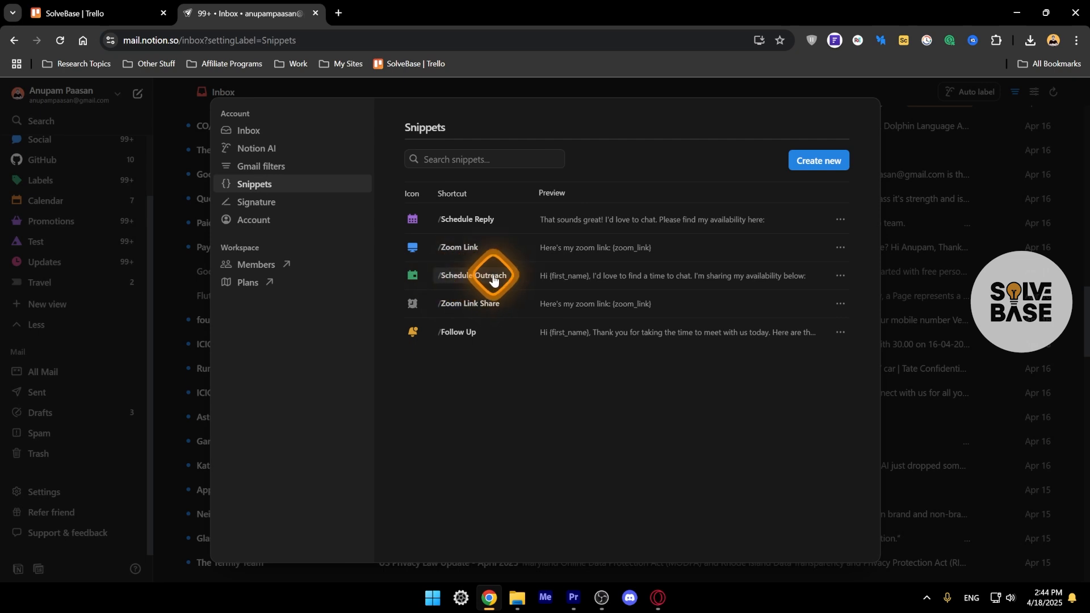
- Edit the Schedule Outreach snippet and mark afternoon availability on Fri 18, Sat 19 and Sun 20 in its scheduling calendar
{"action": "left_click", "coordinate": [840, 276]}
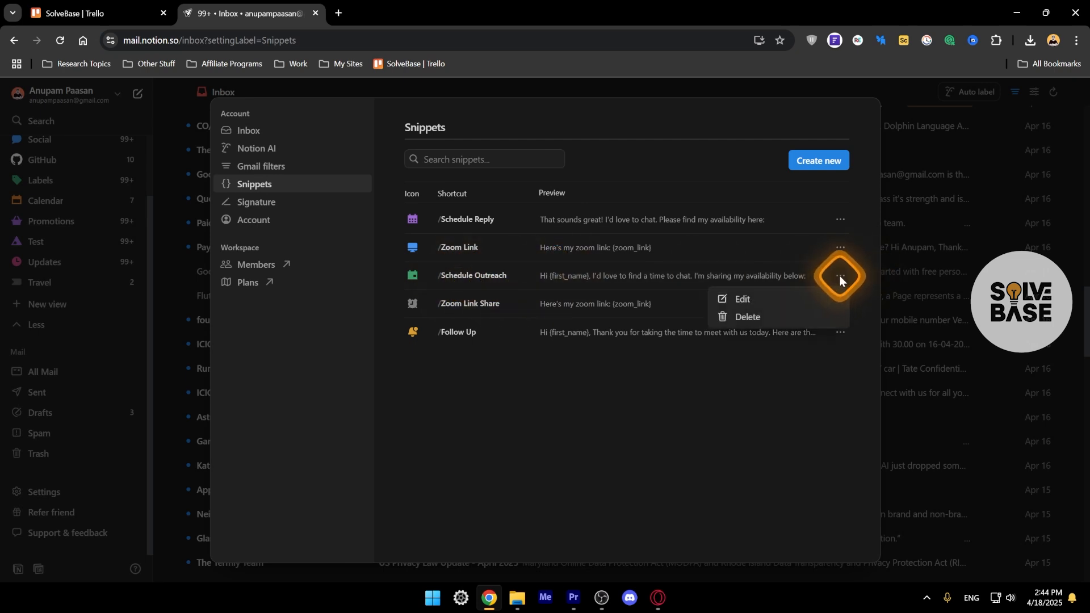
{"action": "left_click", "coordinate": [738, 301]}
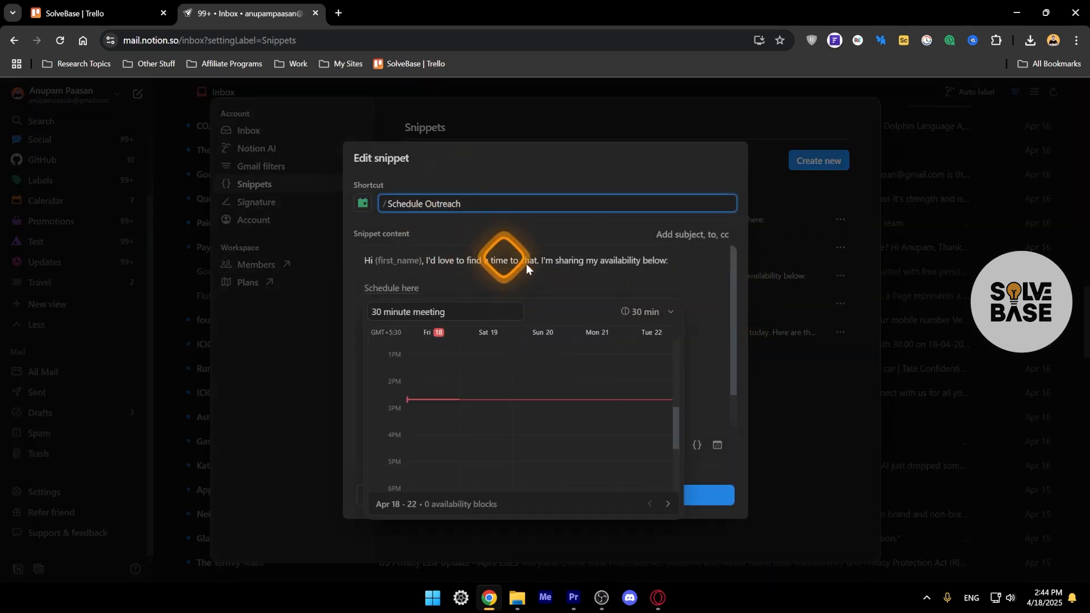
{"action": "left_click", "coordinate": [598, 260]}
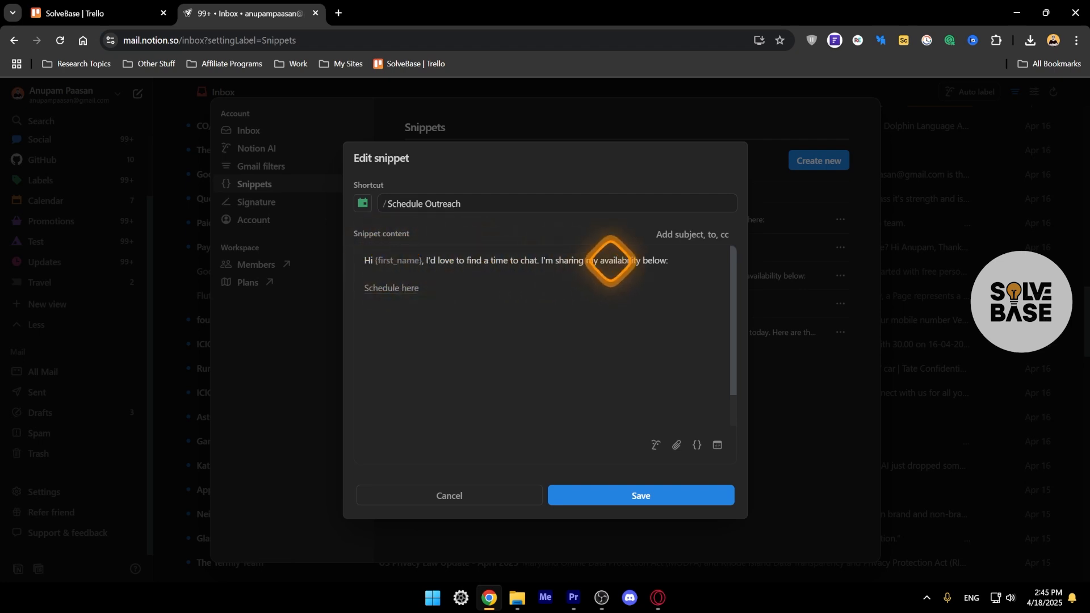
{"action": "left_click", "coordinate": [416, 289]}
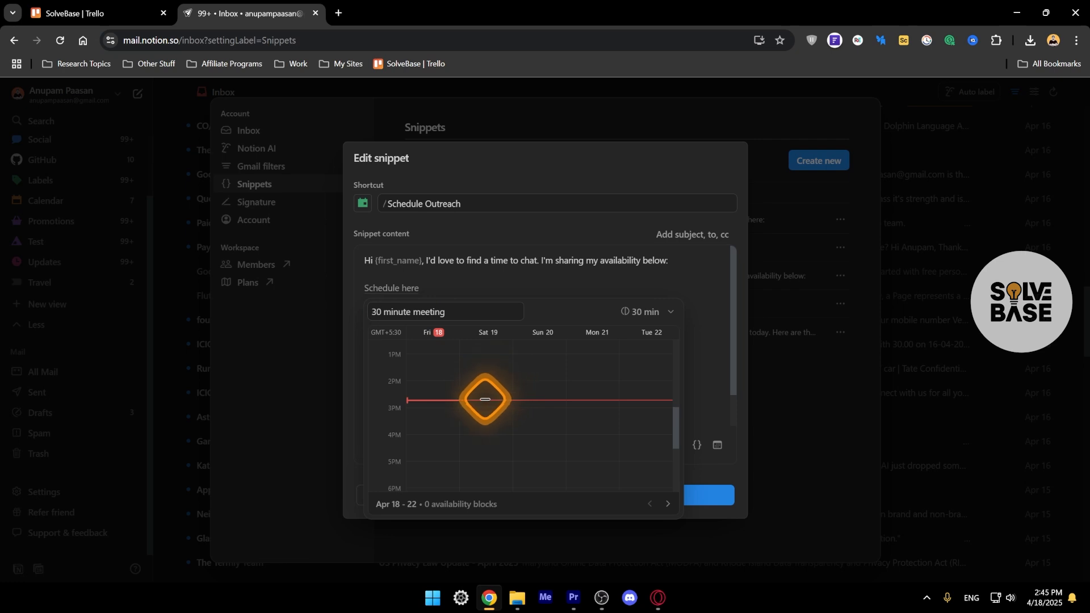
{"action": "left_click_drag", "start_coordinate": [488, 397], "coordinate": [491, 447]}
{"action": "left_click_drag", "start_coordinate": [538, 375], "coordinate": [535, 430]}
{"action": "left_click", "coordinate": [467, 431]}
{"action": "left_click", "coordinate": [691, 495]}
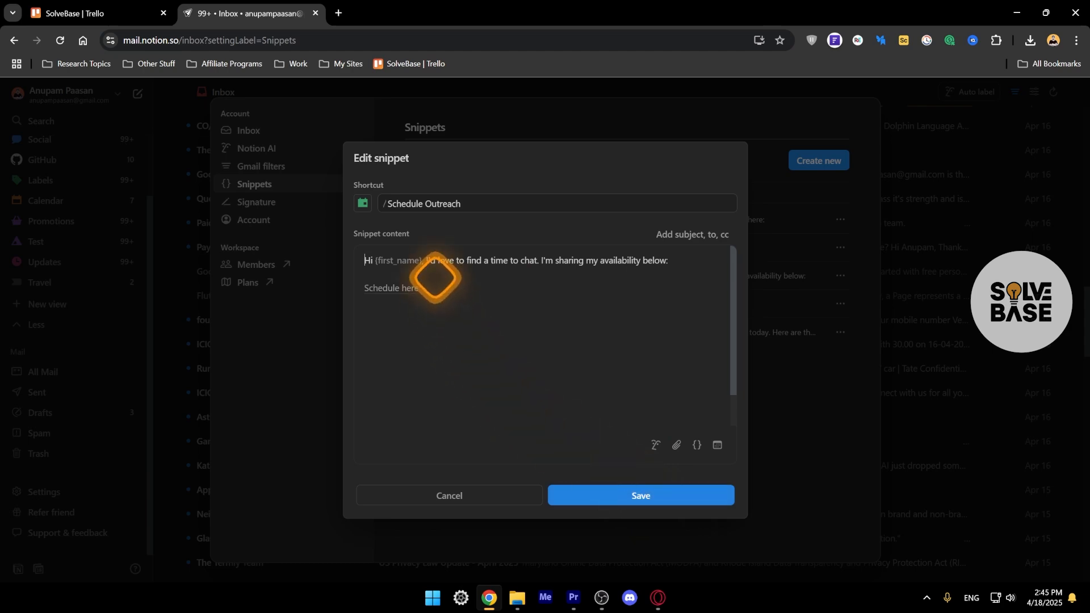
- Save the Schedule Outreach snippet and close the settings
{"action": "left_click", "coordinate": [400, 288]}
{"action": "left_click", "coordinate": [646, 158]}
{"action": "left_click", "coordinate": [909, 132]}
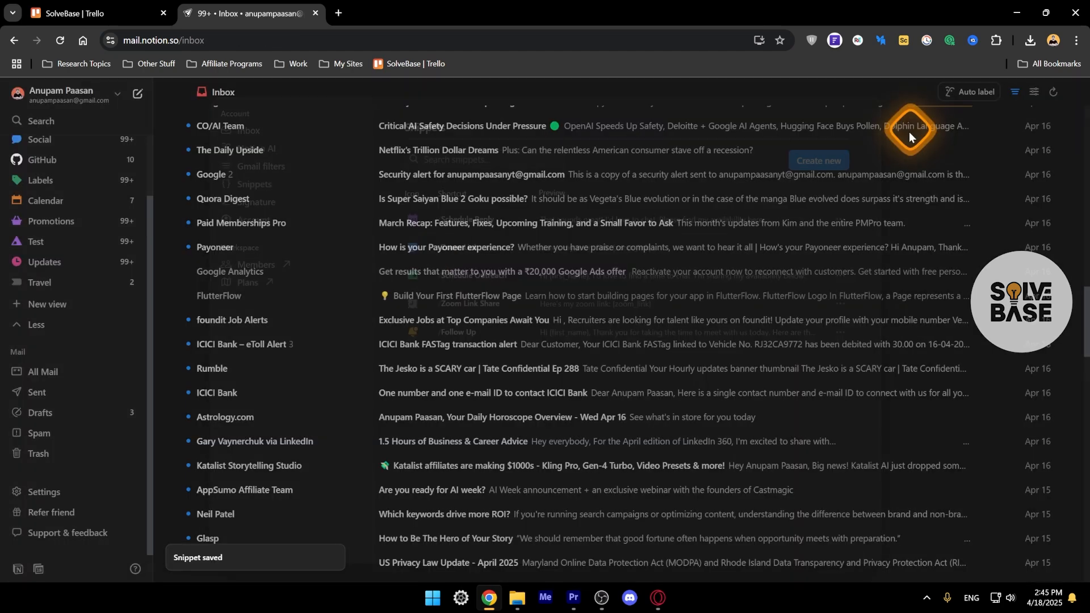
- Compose a new email and try to insert the Schedule Outreach snippet into its body with the slash command
{"action": "left_click", "coordinate": [137, 93]}
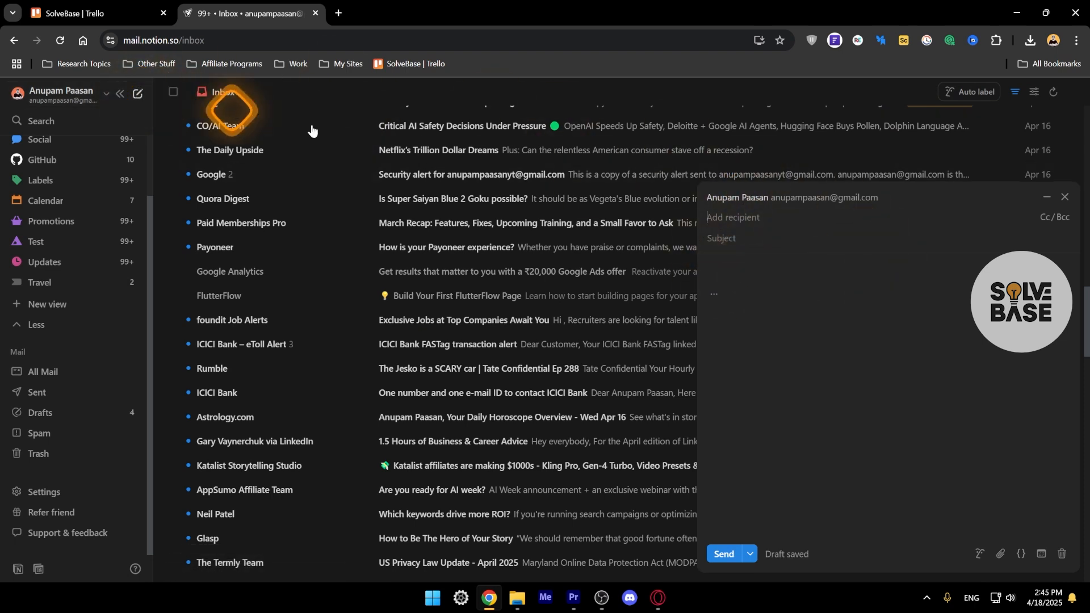
{"action": "left_click", "coordinate": [753, 278]}
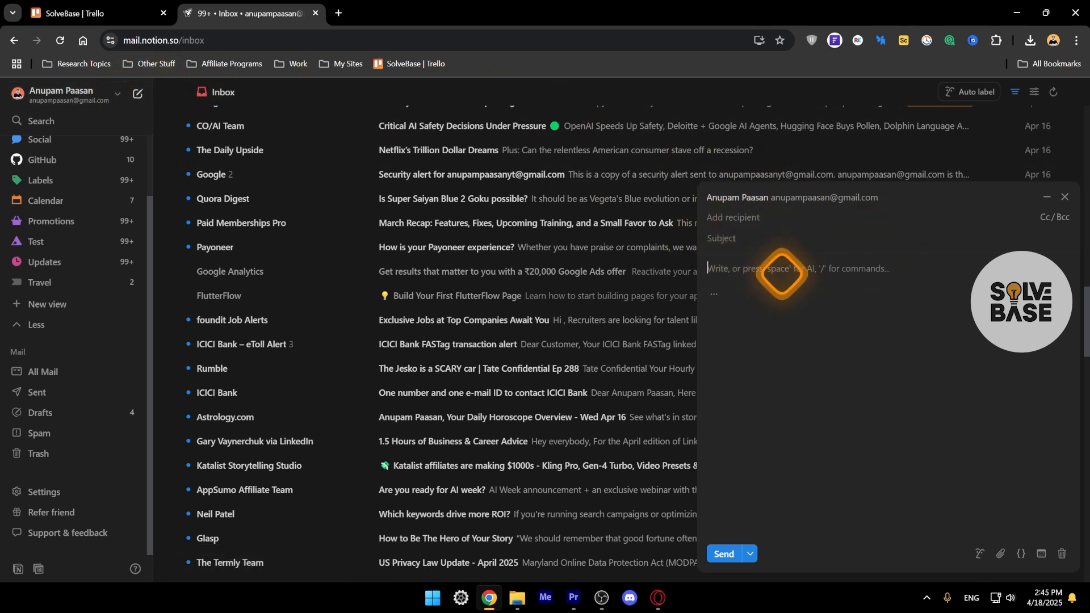
{"action": "type", "text": "/"}
{"action": "scroll", "coordinate": [812, 386], "scroll_direction": "down", "scroll_amount": 15}
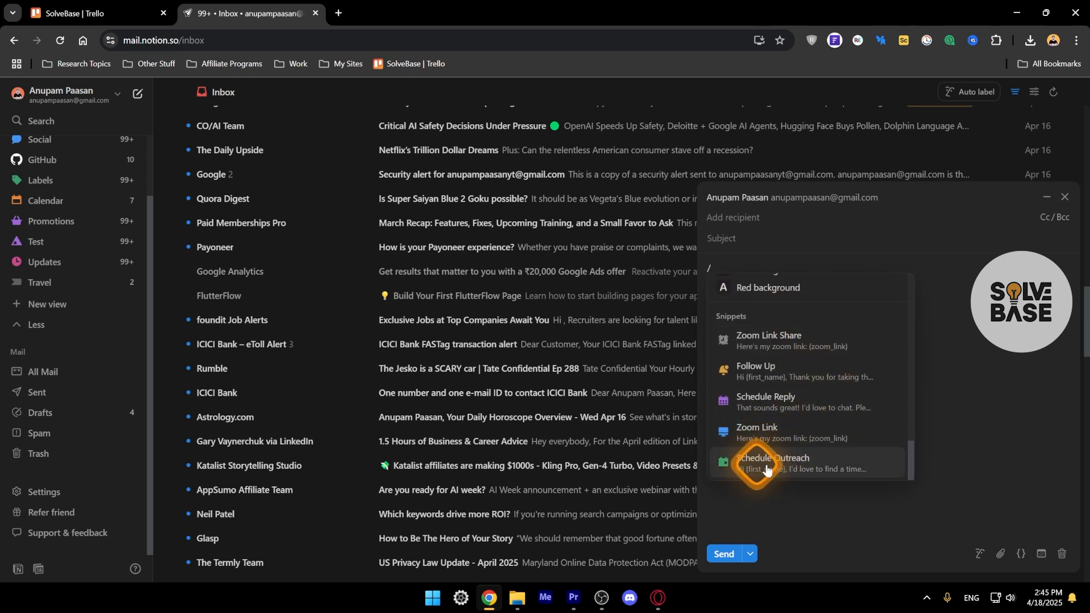
{"action": "left_click", "coordinate": [787, 464]}
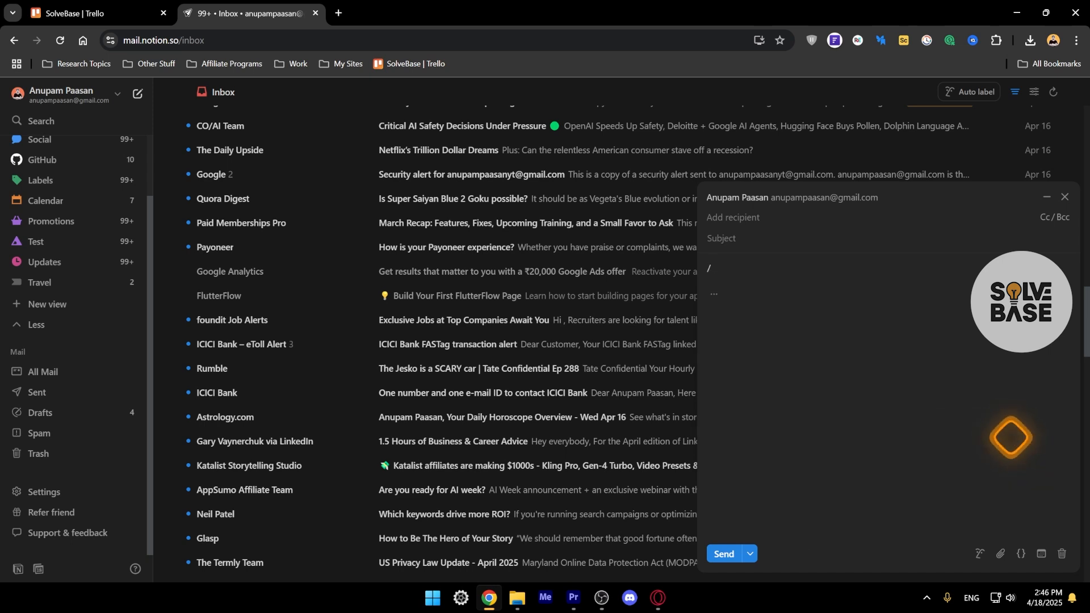
- Start a new snippet from the email draft's snippet list and begin editing its empty content
{"action": "left_click", "coordinate": [1020, 556]}
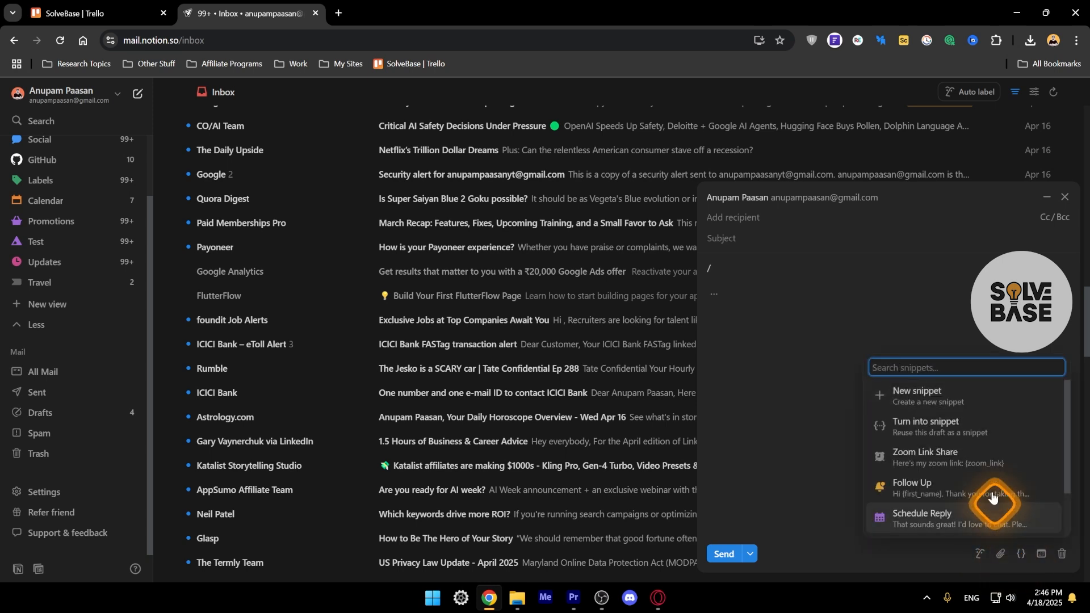
{"action": "scroll", "coordinate": [1016, 457], "scroll_direction": "down", "scroll_amount": 2}
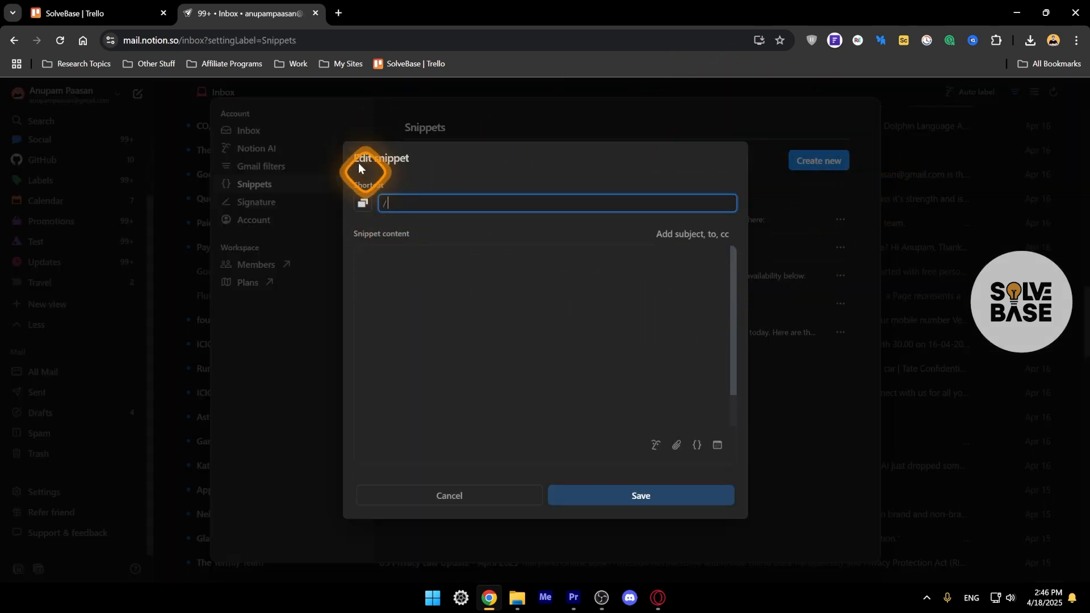
{"action": "left_click", "coordinate": [399, 262]}
{"action": "key", "text": "BackSpace"}
{"action": "left_click", "coordinate": [425, 270]}
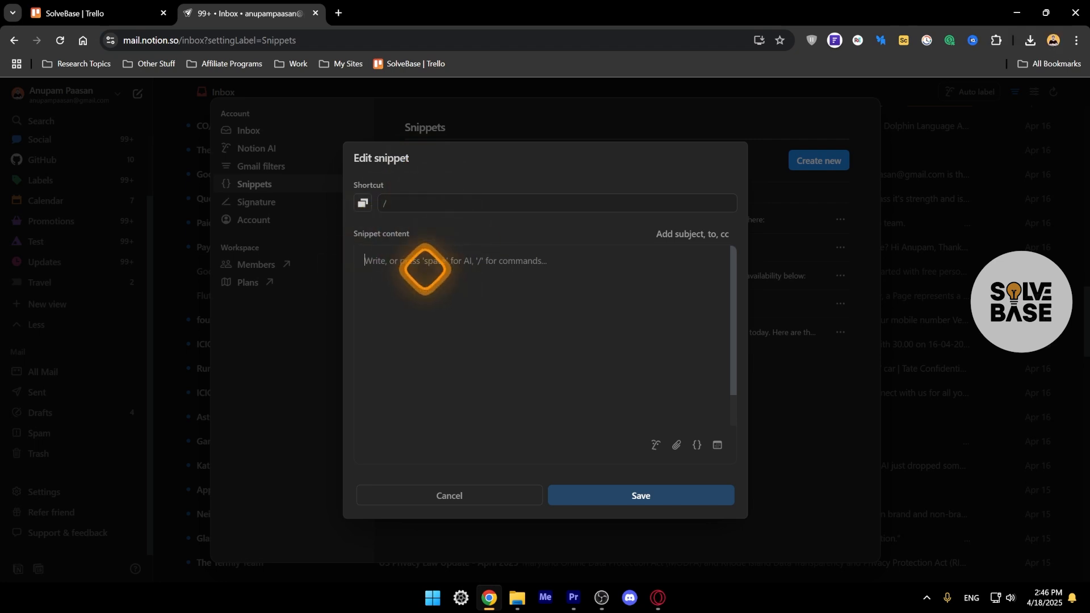
- Write the snippet content as "Hi {full_name}." followed by a second paragraph, "We are contacting you via {company}", using variables for both placeholders
{"action": "type", "text": "Hi"}
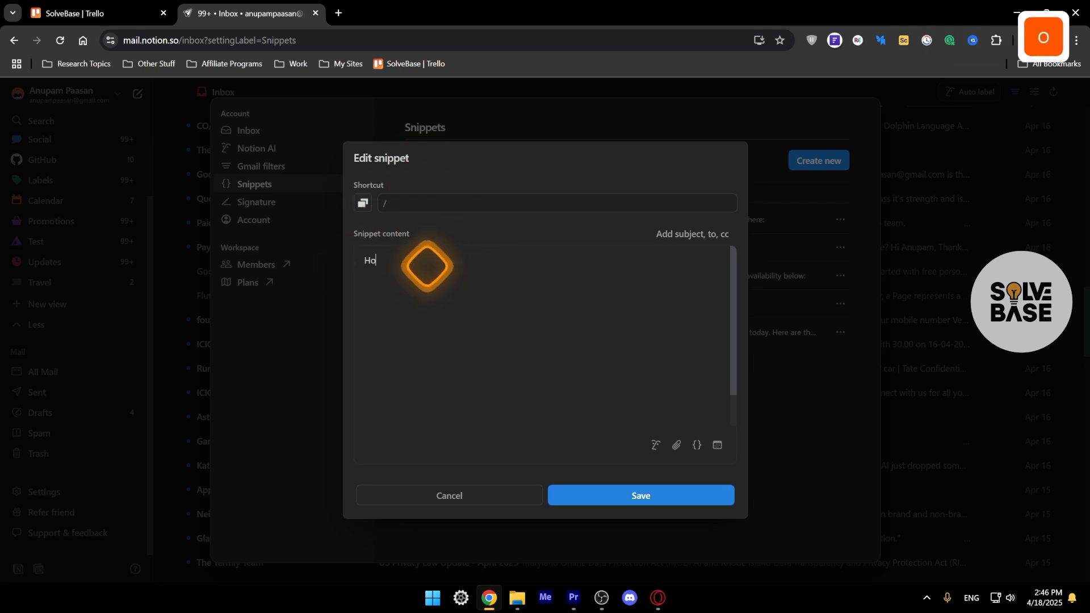
{"action": "key", "text": "shift"}
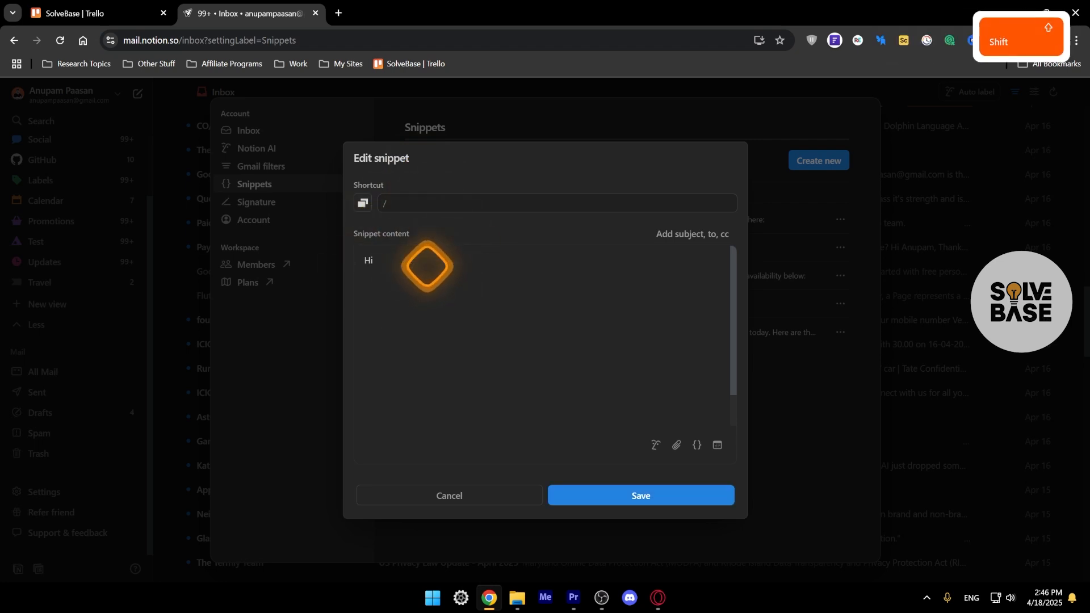
{"action": "type", "text": "{"}
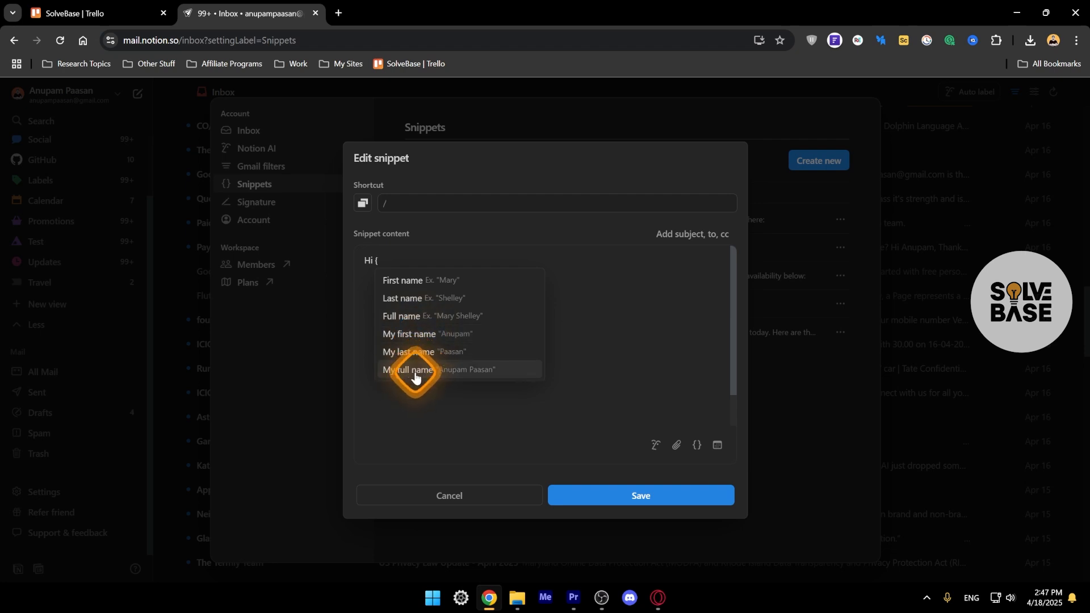
{"action": "left_click", "coordinate": [395, 324]}
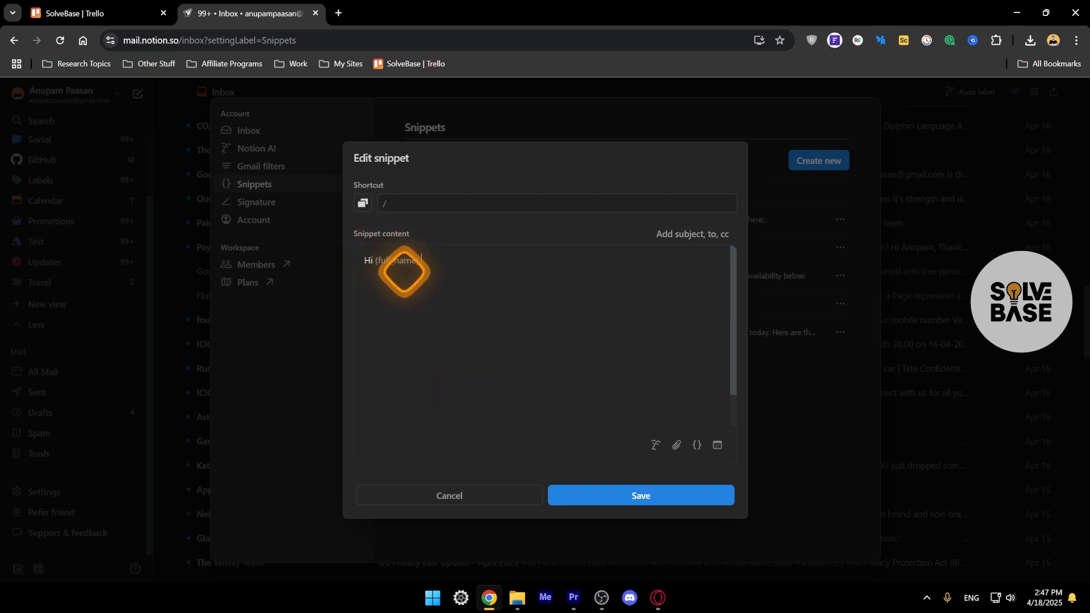
{"action": "key", "text": "Return"}
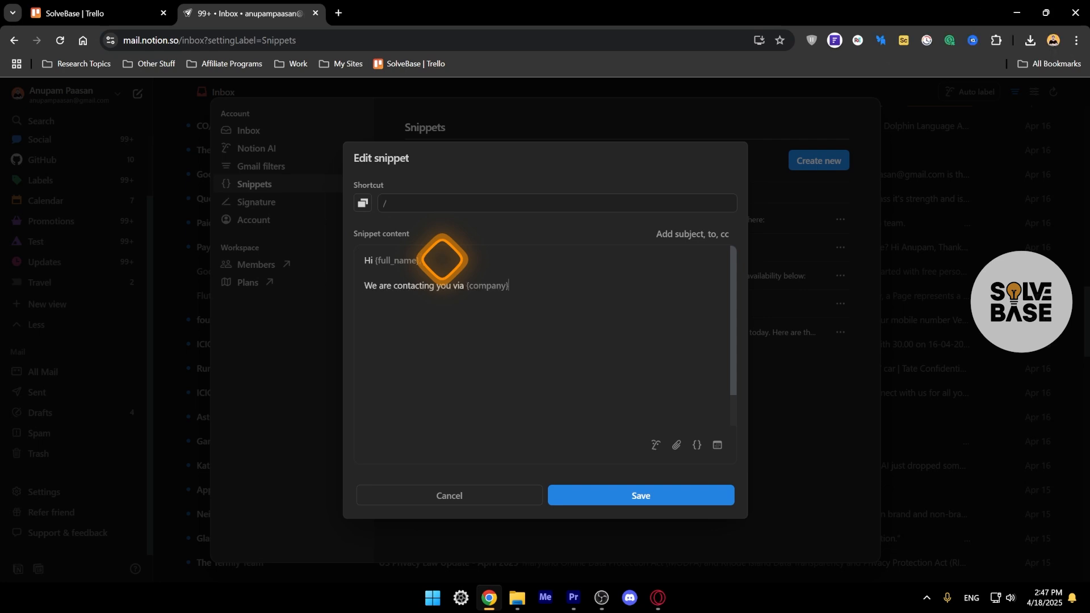
{"action": "left_click", "coordinate": [443, 259]}
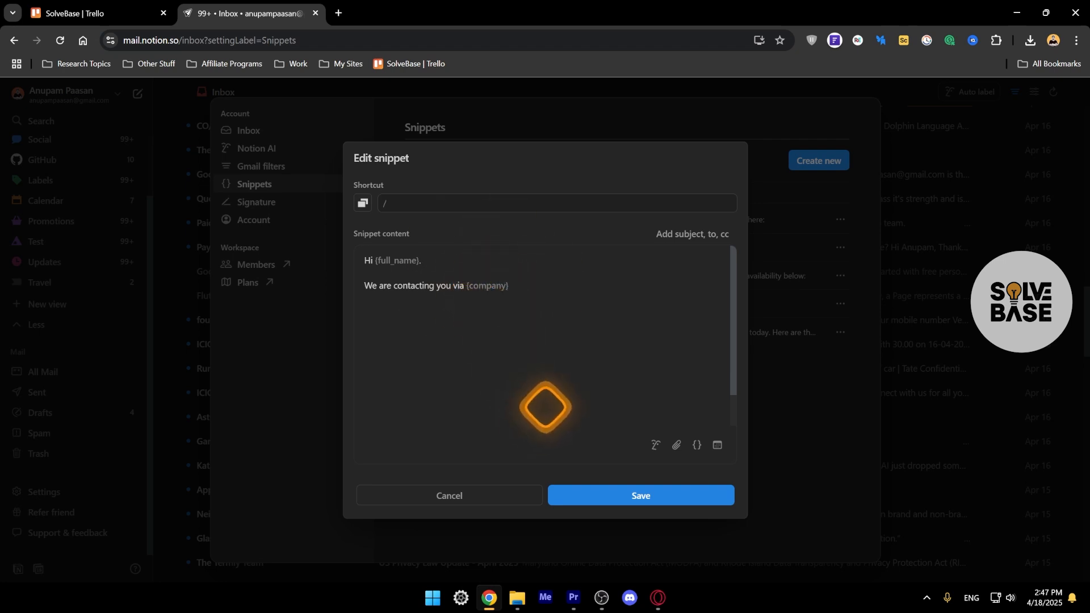
- Set the snippet's shortcut to "company outreach" and give it the briefcase icon from a search for "business"
{"action": "left_click", "coordinate": [392, 202]}
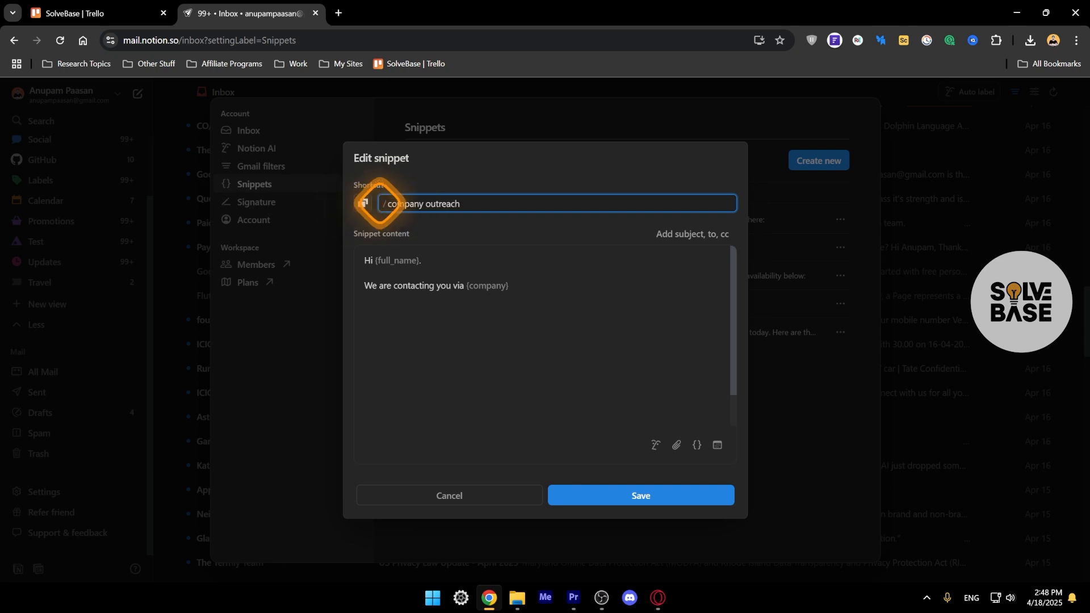
{"action": "left_click", "coordinate": [424, 206]}
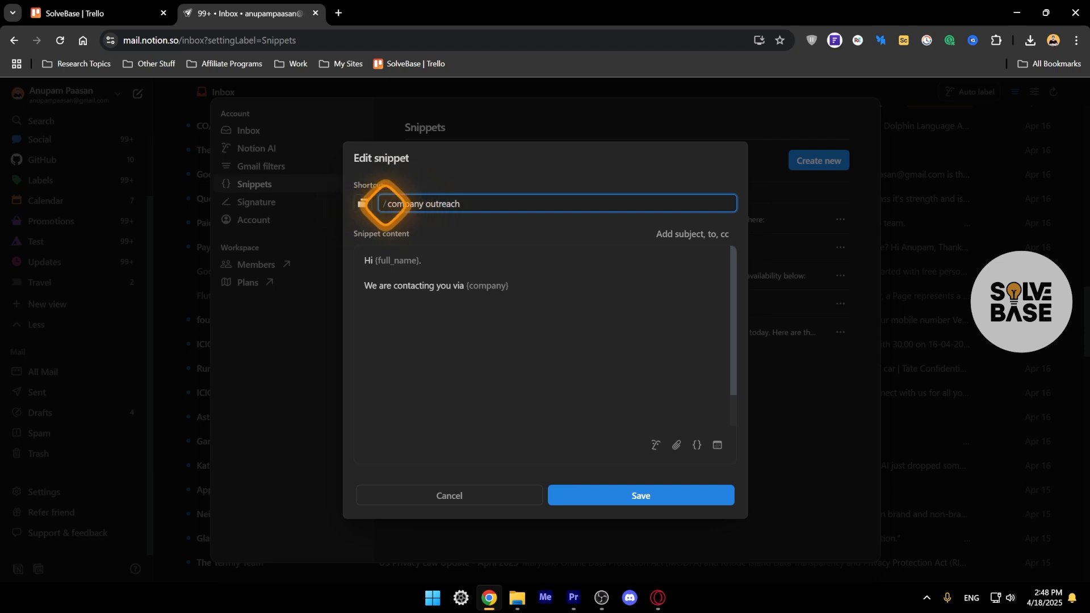
{"action": "left_click", "coordinate": [364, 205]}
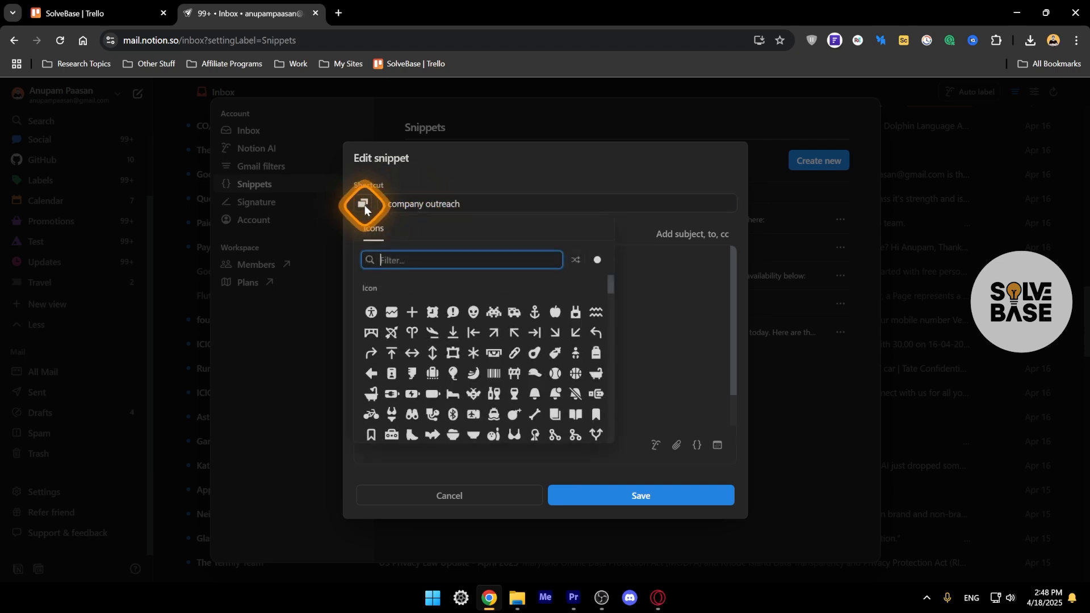
{"action": "type", "text": "business"}
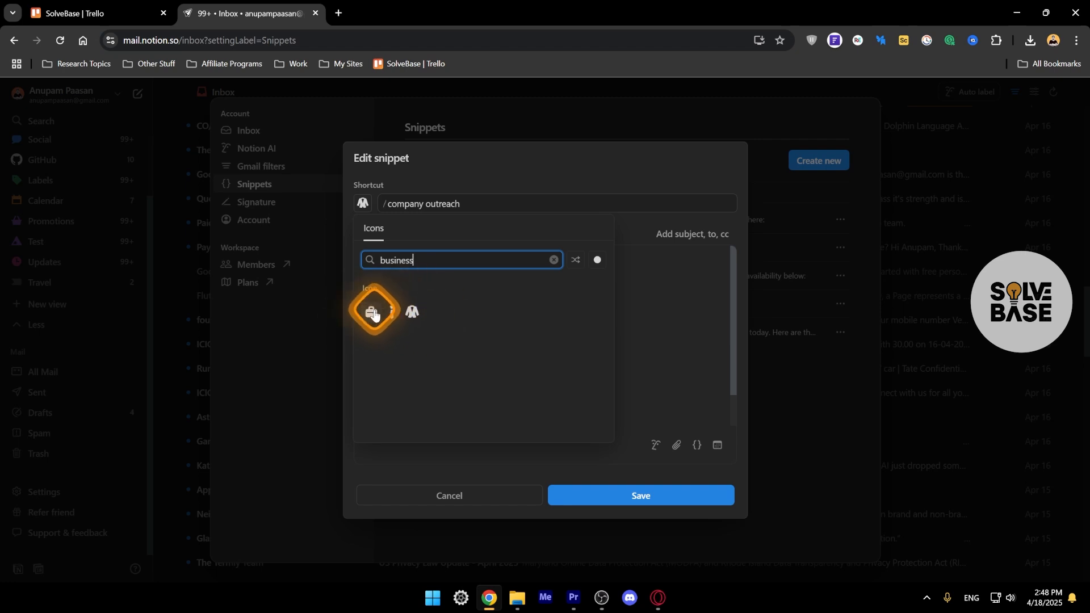
{"action": "left_click", "coordinate": [372, 314]}
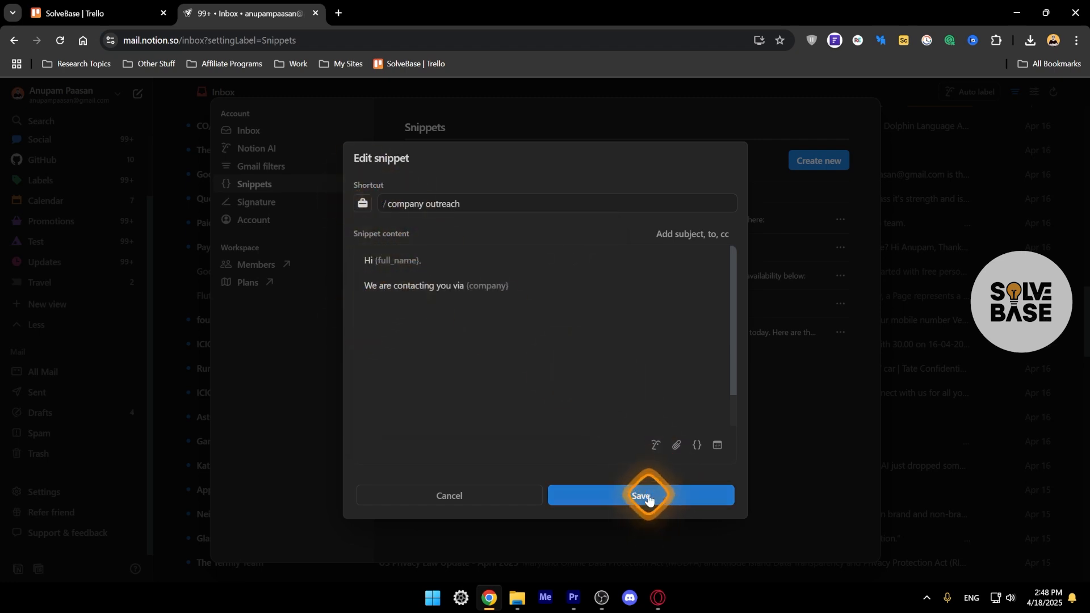
- Rewrite the whole snippet content with the AI option Improve writing and accept the new version
{"action": "key", "text": "ctrl+a"}
{"action": "left_click", "coordinate": [656, 447]}
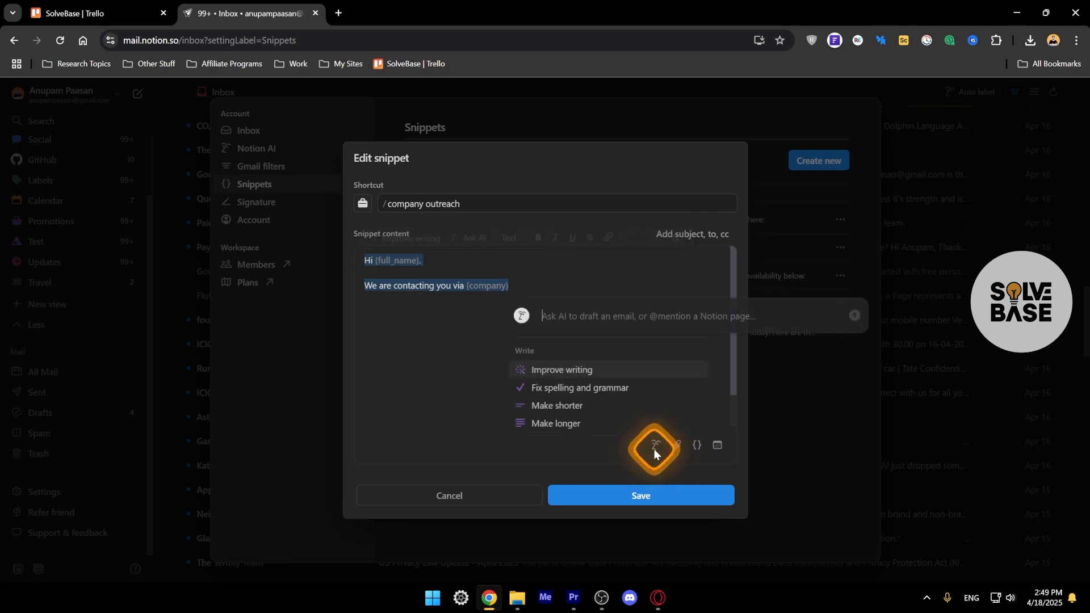
{"action": "left_click", "coordinate": [559, 370]}
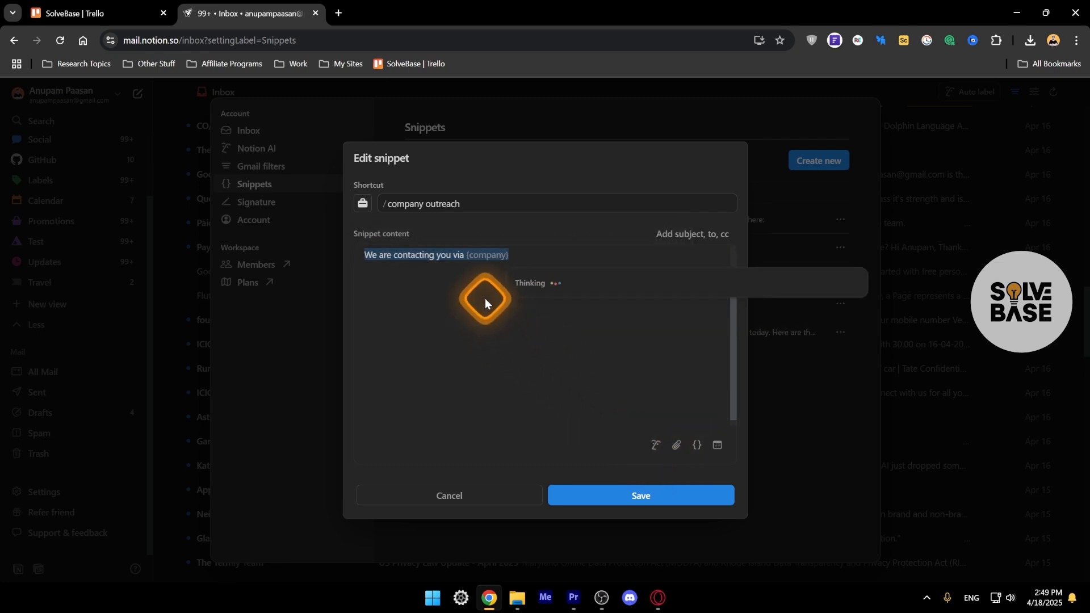
{"action": "left_click", "coordinate": [403, 336]}
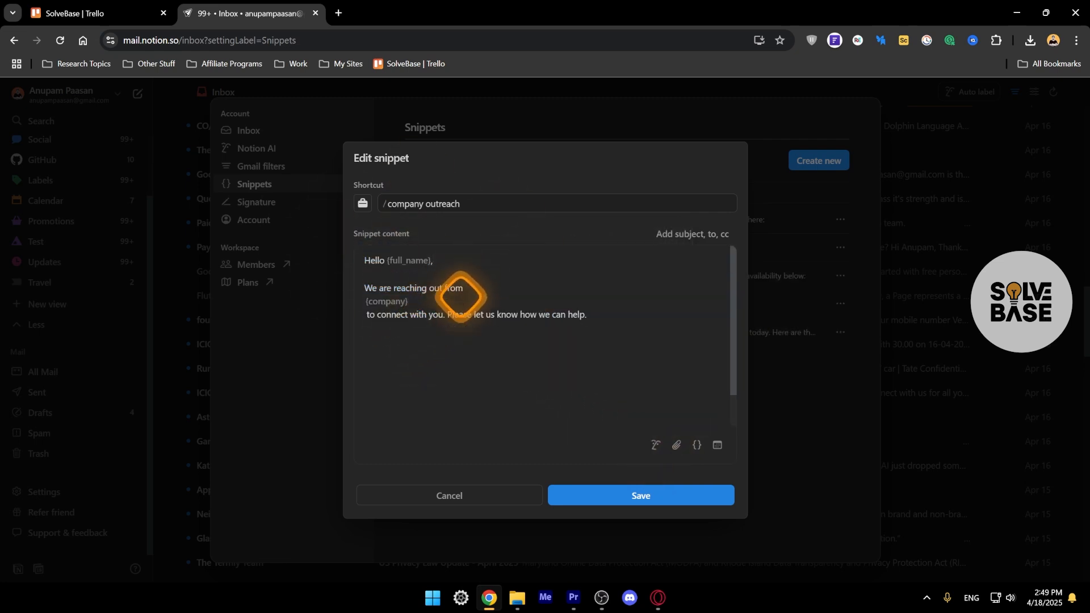
- Save the company outreach snippet and close the settings to return to the inbox
{"action": "left_click", "coordinate": [620, 496]}
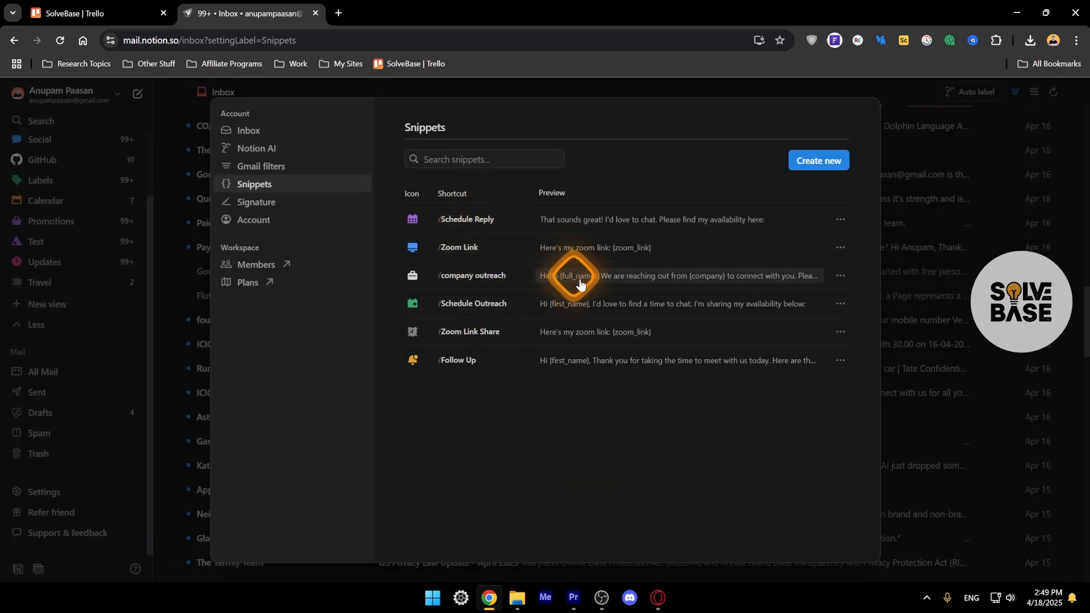
{"action": "left_click", "coordinate": [892, 139]}
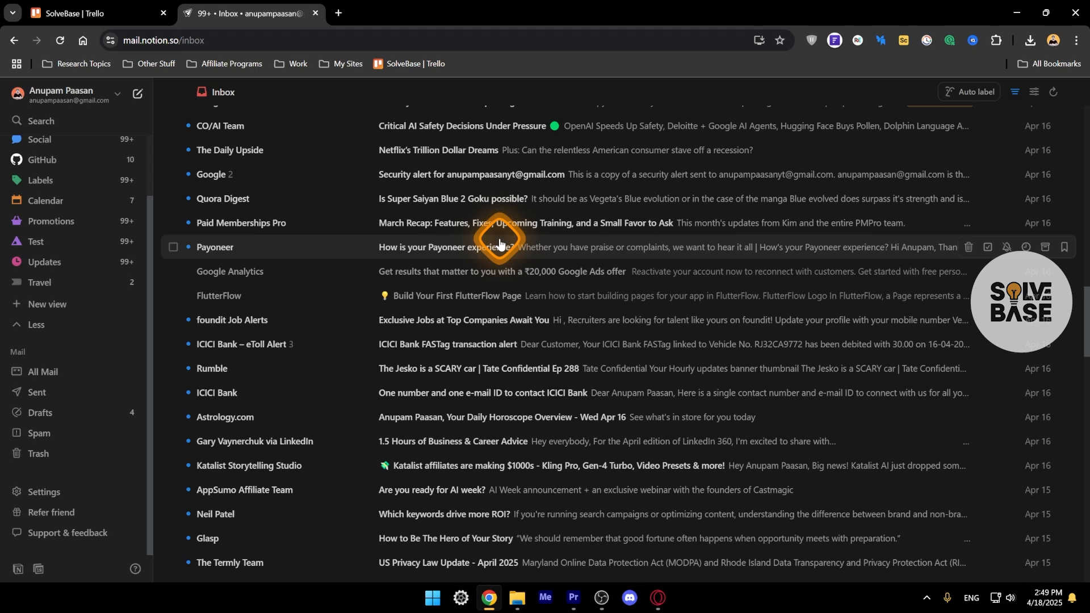
- Start a new email and insert the company outreach snippet into its body
{"action": "left_click", "coordinate": [137, 95]}
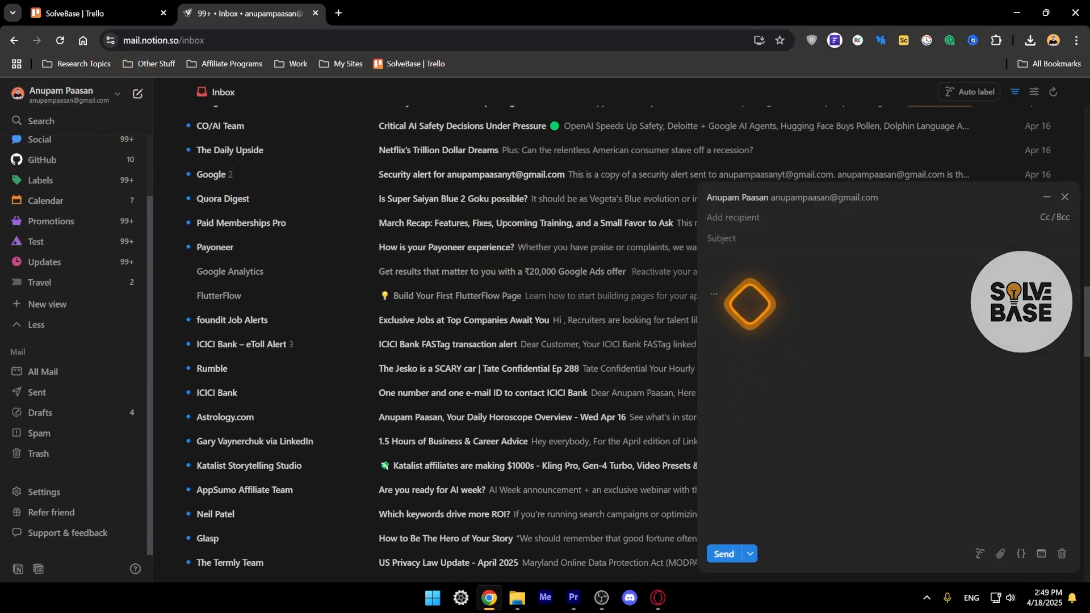
{"action": "left_click", "coordinate": [1021, 553]}
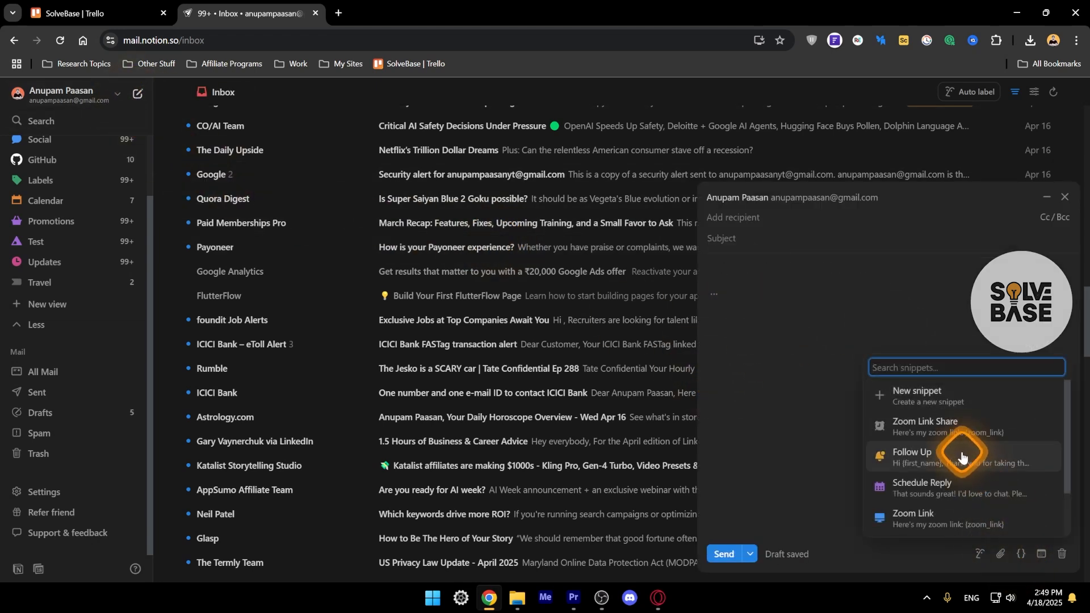
{"action": "scroll", "coordinate": [966, 460], "scroll_direction": "up", "scroll_amount": 2}
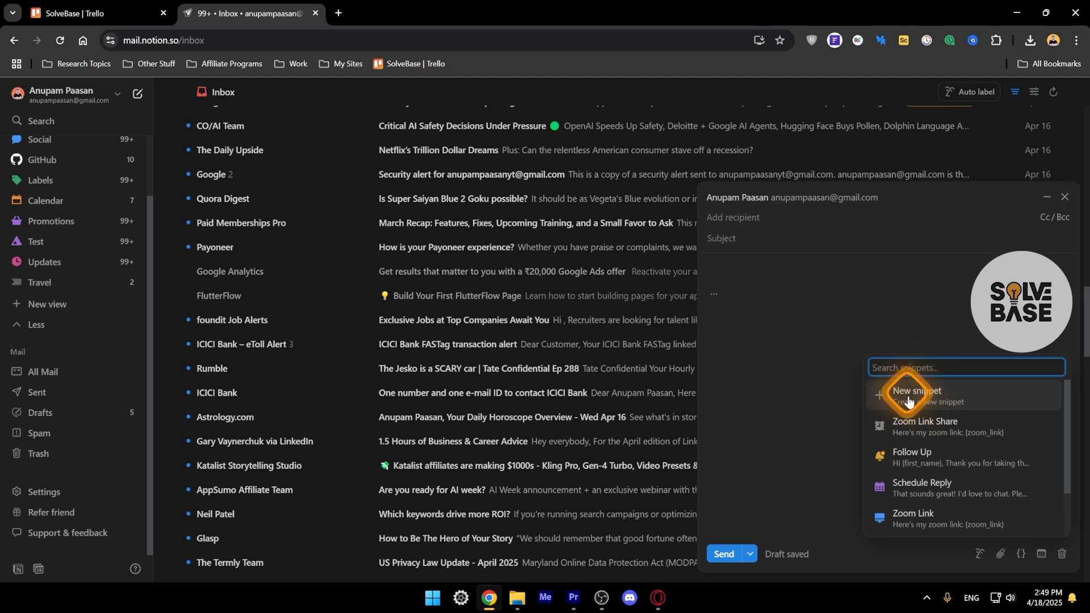
{"action": "scroll", "coordinate": [954, 448], "scroll_direction": "down", "scroll_amount": 2}
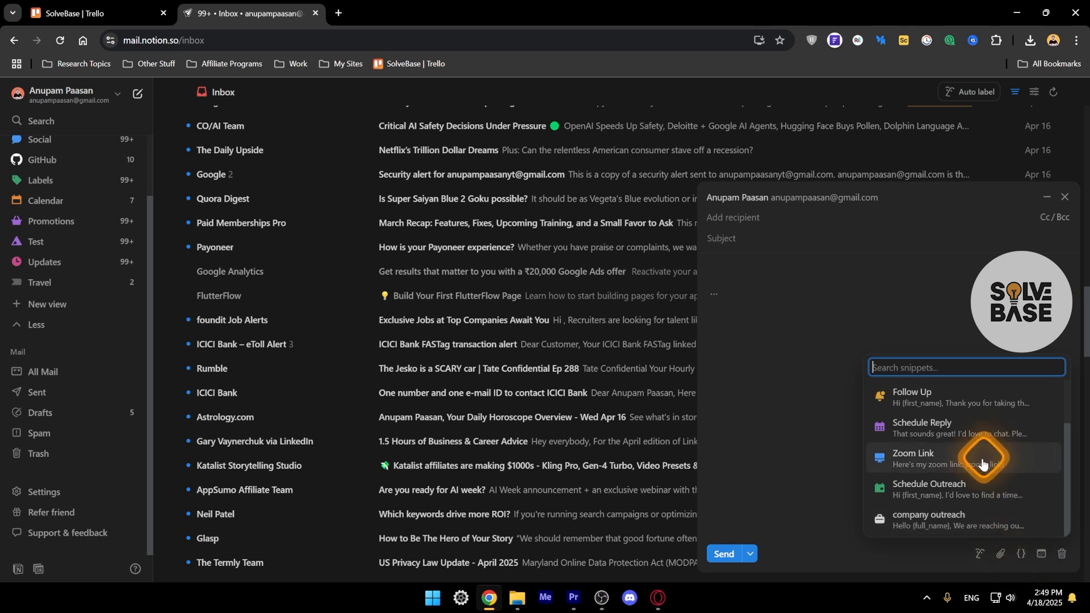
{"action": "scroll", "coordinate": [982, 454], "scroll_direction": "up", "scroll_amount": 2}
{"action": "scroll", "coordinate": [972, 466], "scroll_direction": "down", "scroll_amount": 2}
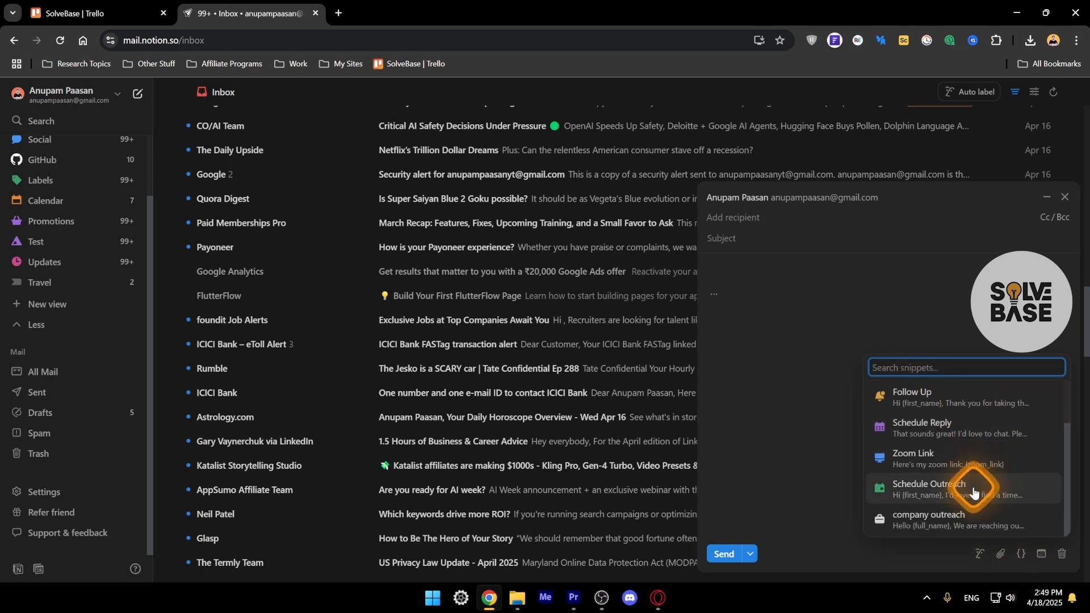
{"action": "left_click", "coordinate": [917, 528]}
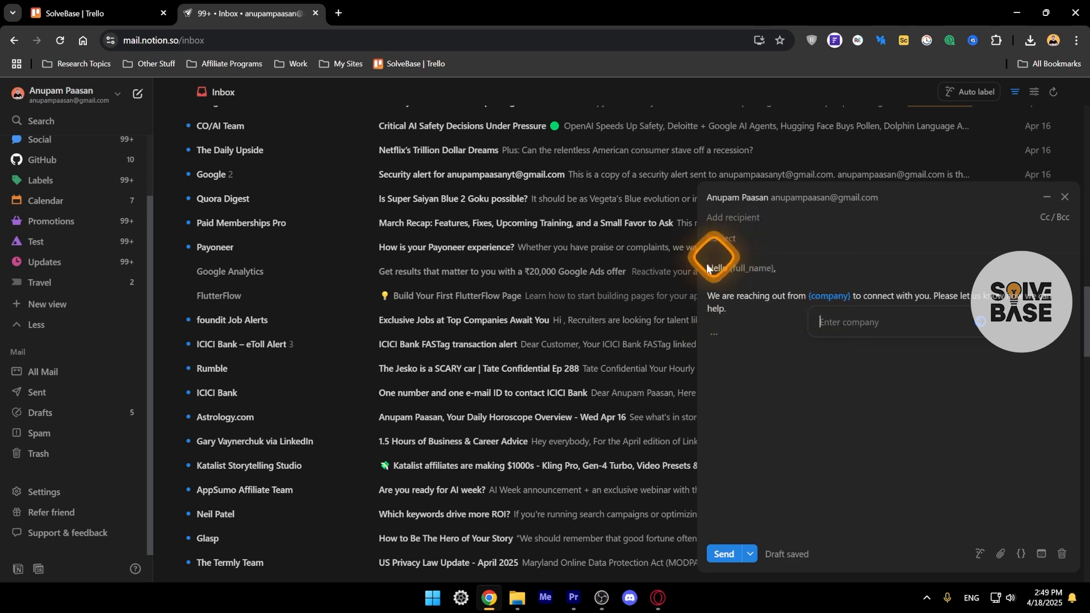
- Address the draft to AI Breakfast and fill the snippet's company variable with "AI Breakfast"
{"action": "left_click", "coordinate": [772, 299]}
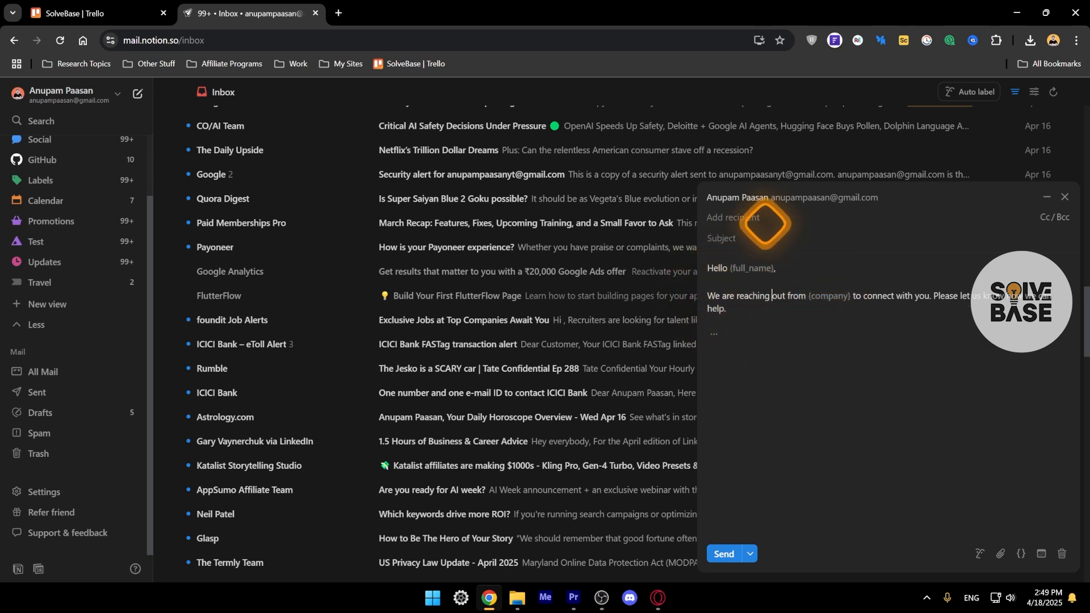
{"action": "left_click", "coordinate": [733, 217]}
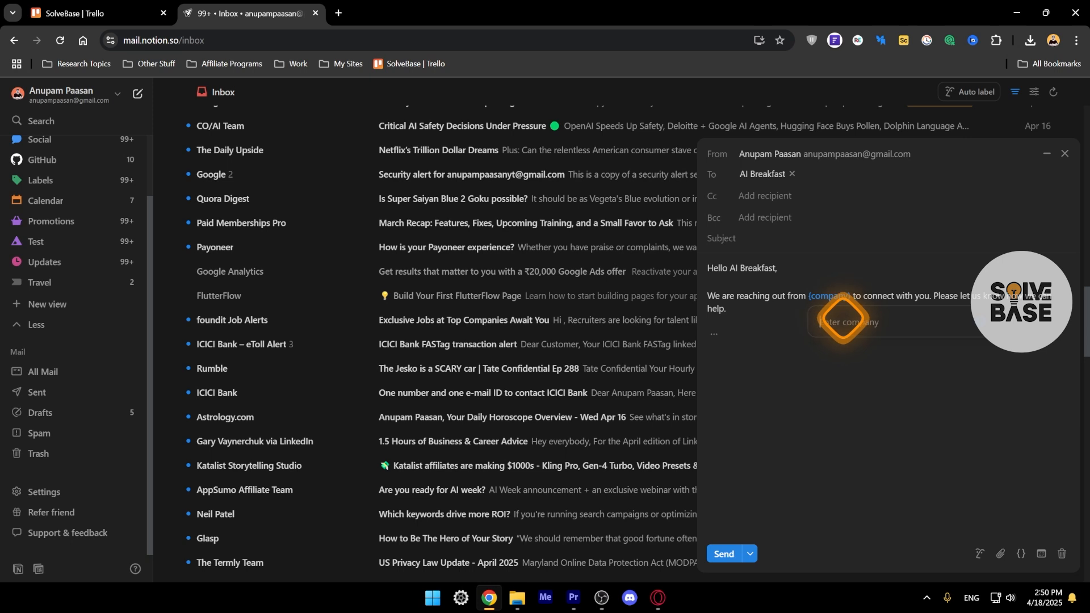
{"action": "type", "text": "AI Breakfast"}
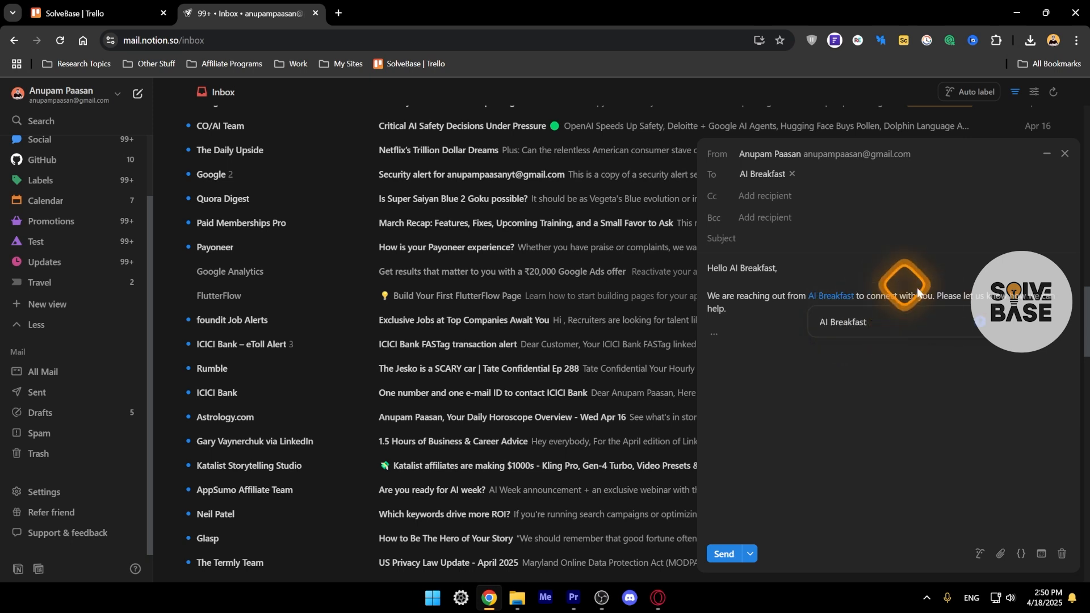
{"action": "left_click", "coordinate": [982, 324]}
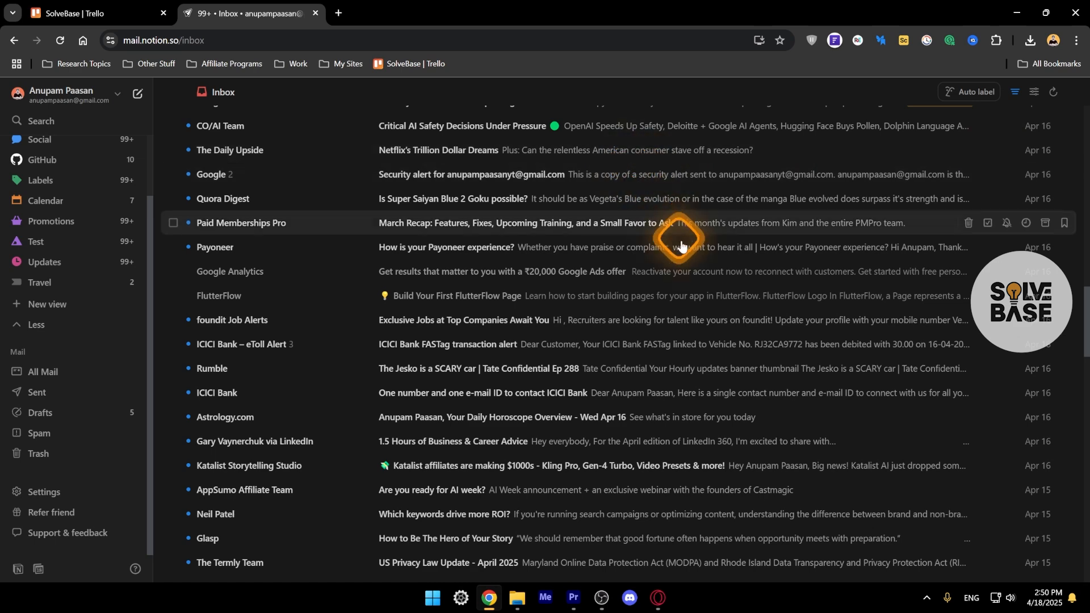
- Minimize all open windows to show the desktop
{"action": "scroll", "coordinate": [693, 277], "scroll_direction": "up", "scroll_amount": 4}
{"action": "key", "text": "super+d"}
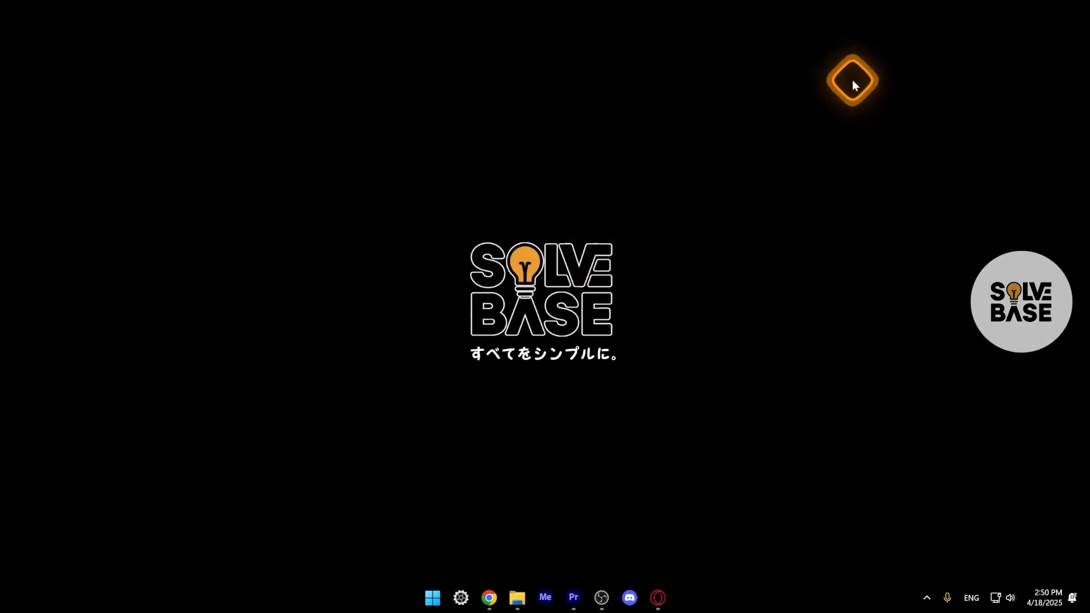